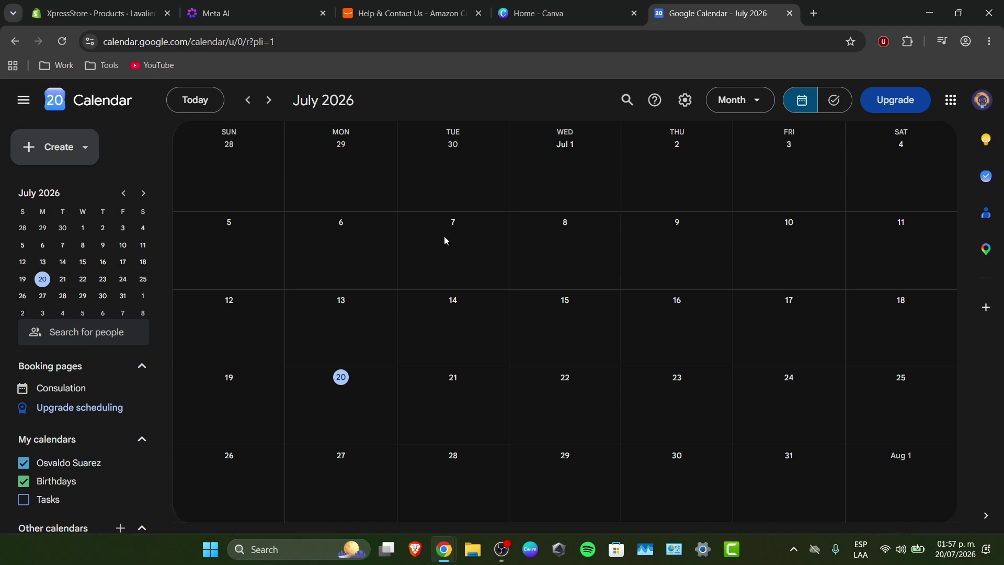
Start an event on Monday, July 6 and add CloudAccess.net Hosting Support as a guest
{"action": "left_click", "coordinate": [388, 267]}
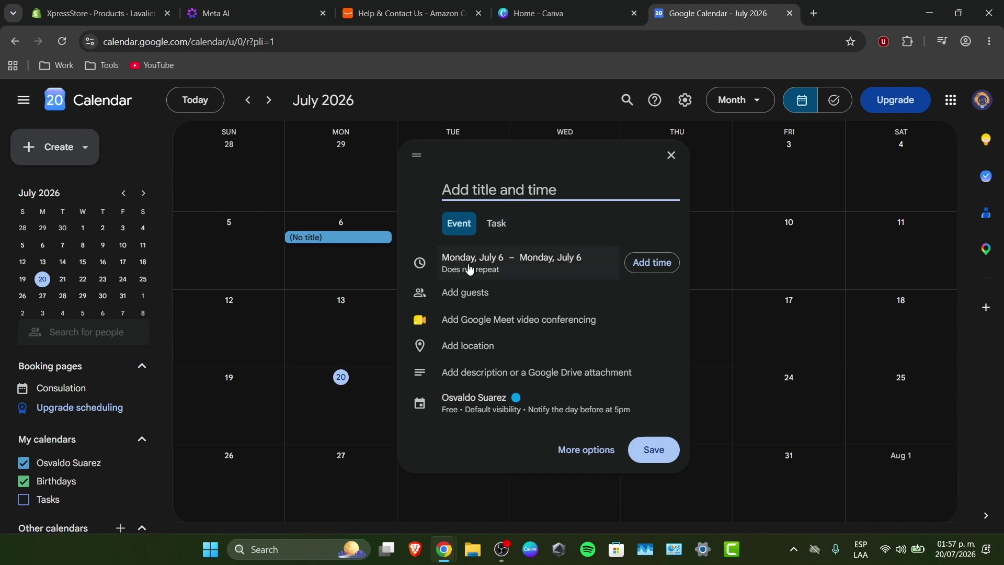
{"action": "left_click", "coordinate": [488, 291]}
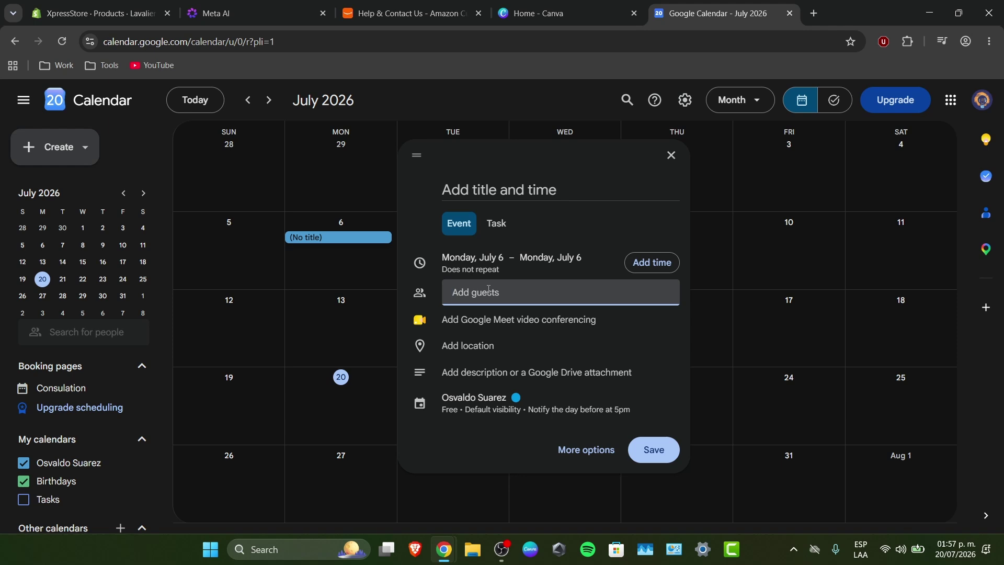
{"action": "type", "text": "c"}
{"action": "left_click", "coordinate": [529, 320]}
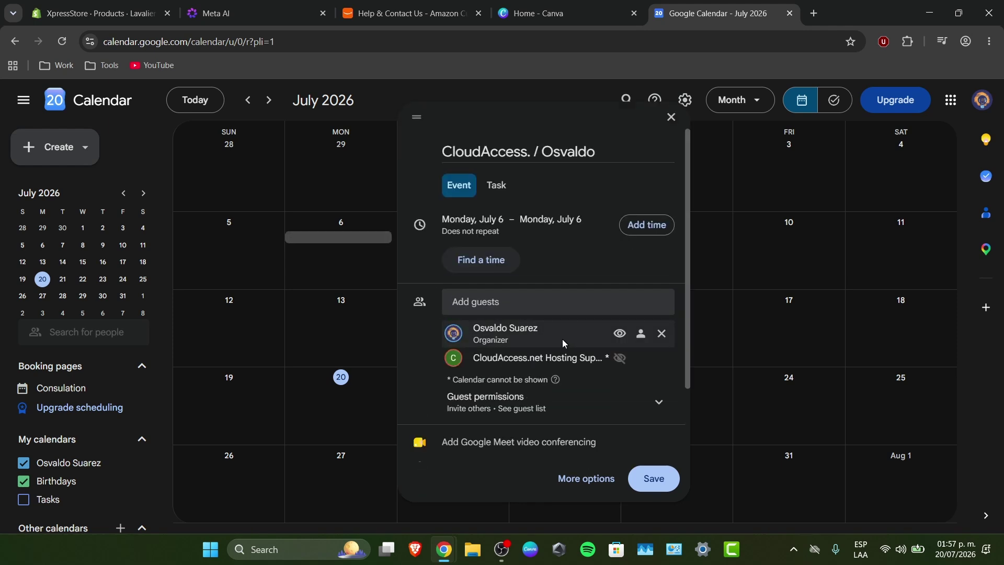
{"action": "mouse_move", "coordinate": [562, 339]}
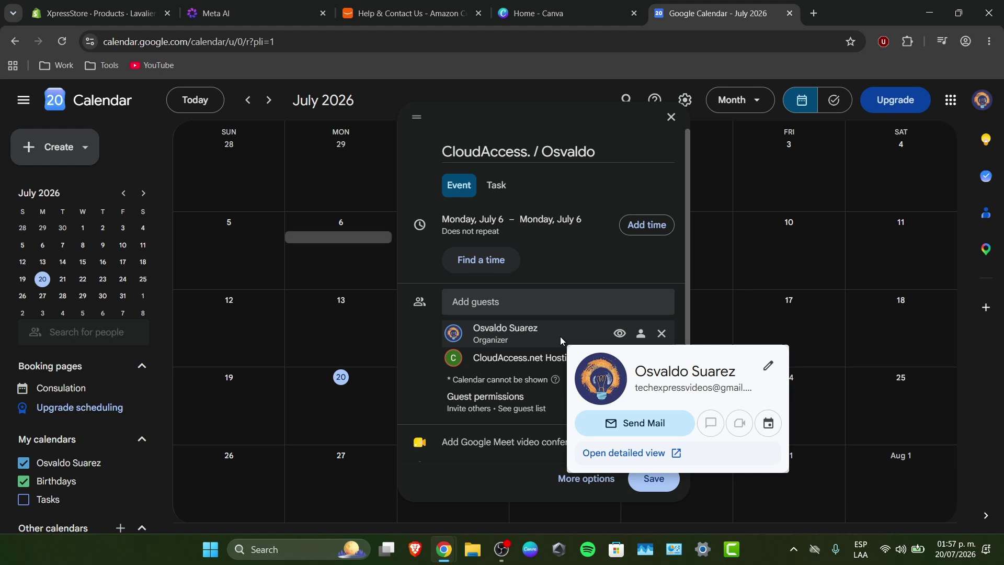
Expand the event draft's guest permissions and calendar settings, and review the conferencing, visibility and notification options
{"action": "scroll", "coordinate": [560, 276], "scroll_direction": "down", "scroll_amount": 2}
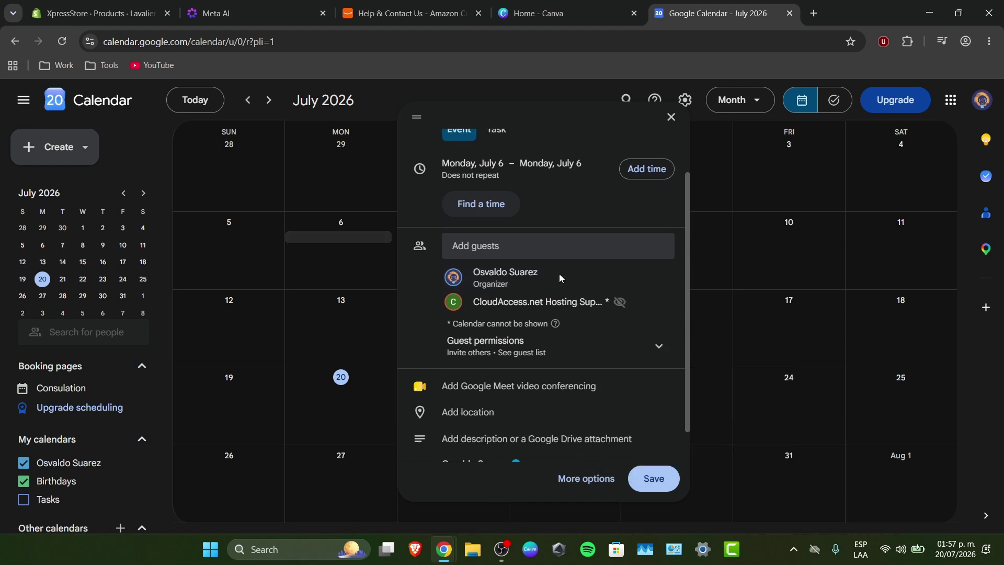
{"action": "left_click", "coordinate": [563, 317]}
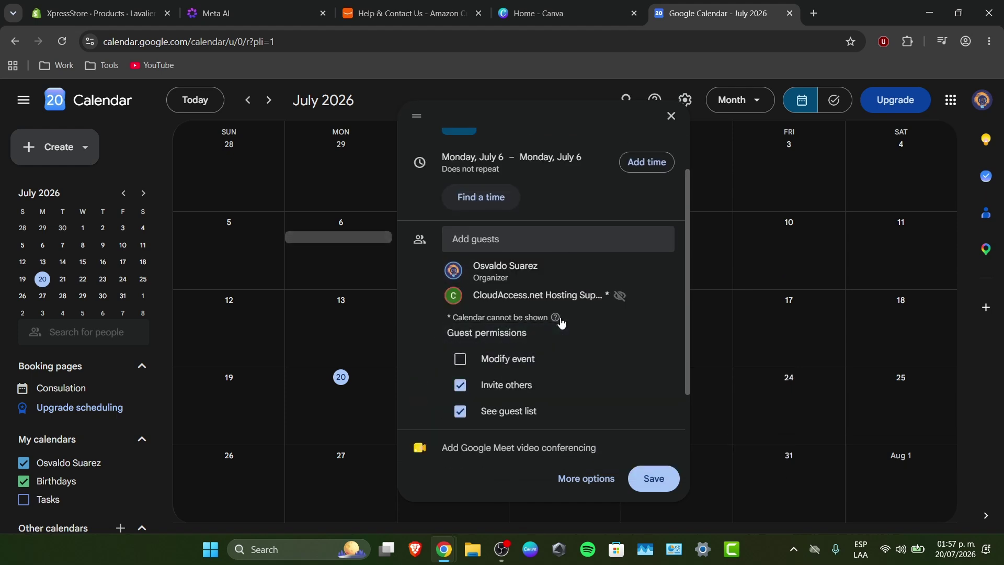
{"action": "mouse_move", "coordinate": [562, 322]}
{"action": "scroll", "coordinate": [562, 324], "scroll_direction": "down", "scroll_amount": 2}
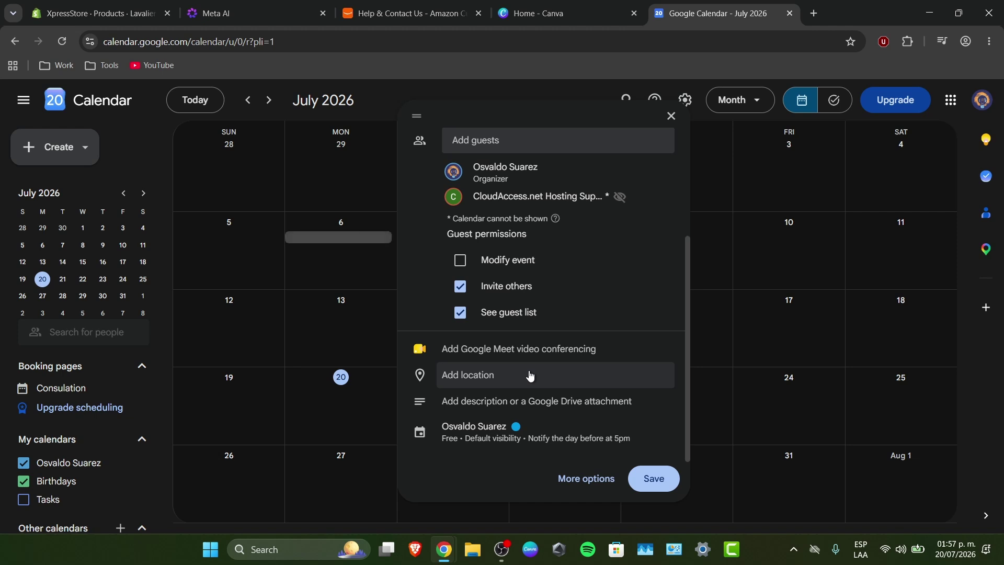
{"action": "left_click", "coordinate": [563, 438]}
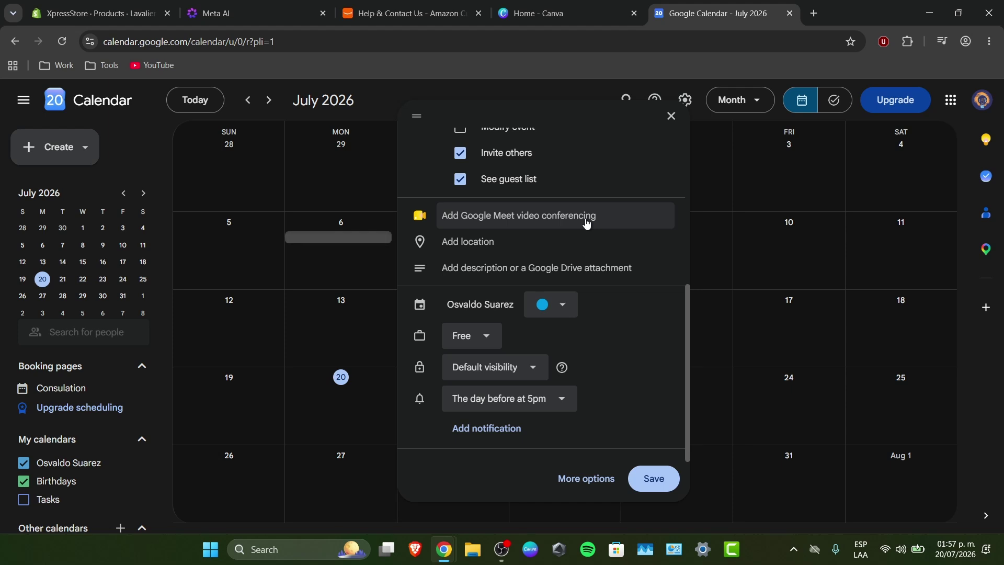
{"action": "scroll", "coordinate": [588, 222], "scroll_direction": "up", "scroll_amount": 4}
{"action": "scroll", "coordinate": [585, 218], "scroll_direction": "up", "scroll_amount": 3}
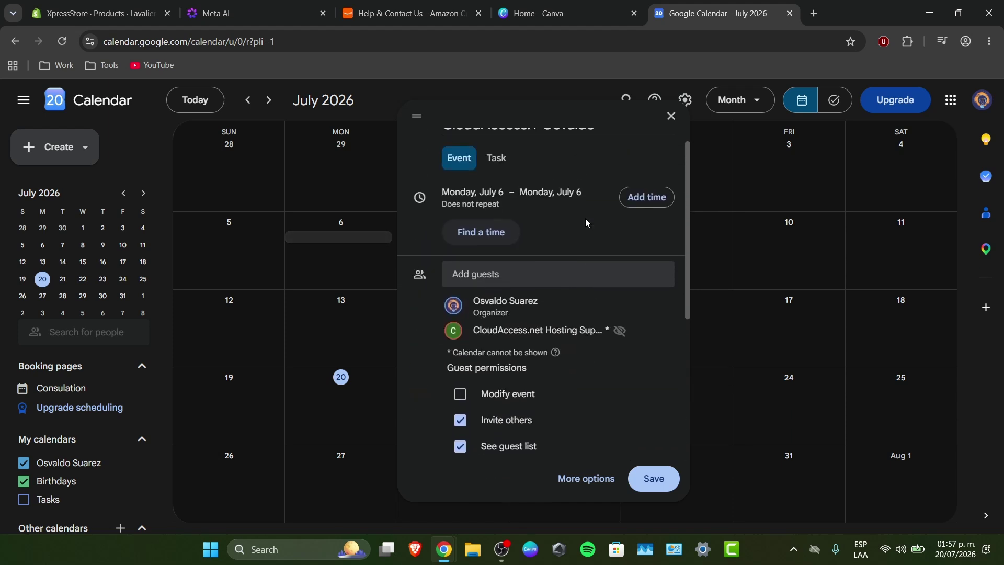
Open the Google Workspace upgrade plans and compare the Starter, Standard and Plus features, especially the Gemini AI ones
{"action": "left_click", "coordinate": [918, 107]}
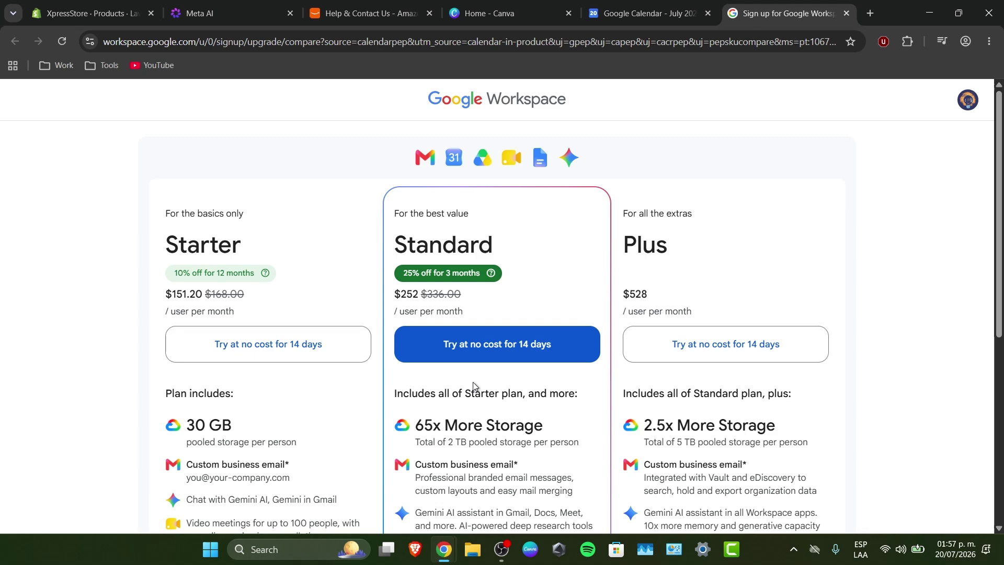
{"action": "scroll", "coordinate": [464, 387], "scroll_direction": "down", "scroll_amount": 6}
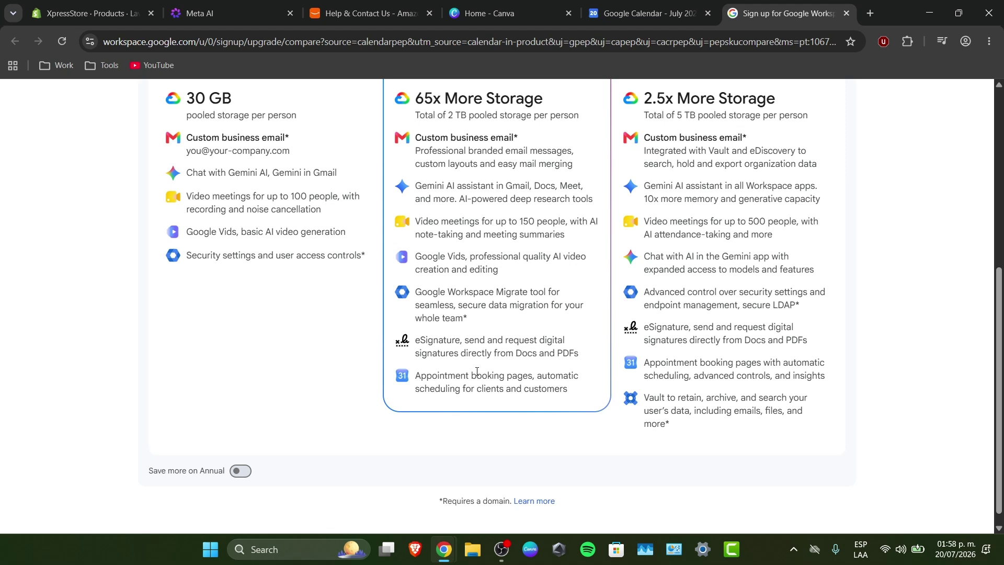
{"action": "scroll", "coordinate": [493, 352], "scroll_direction": "up", "scroll_amount": 1}
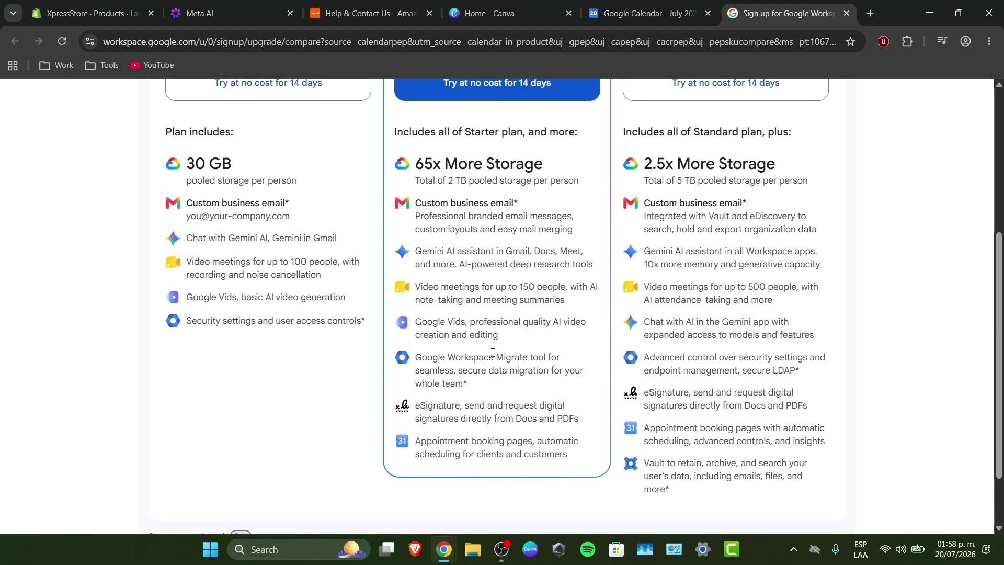
{"action": "scroll", "coordinate": [493, 353], "scroll_direction": "up", "scroll_amount": 1}
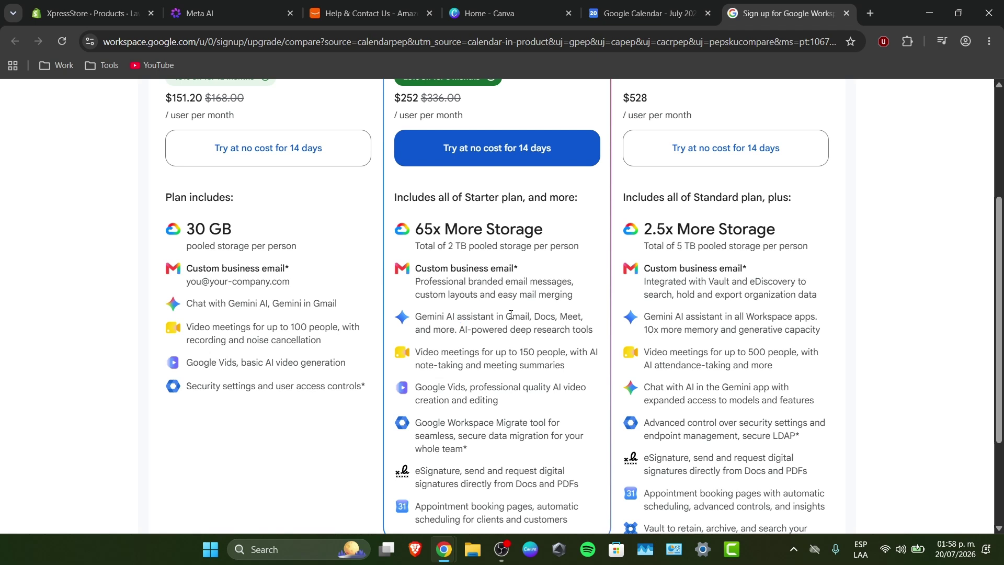
{"action": "left_click_drag", "start_coordinate": [506, 317], "coordinate": [594, 325]}
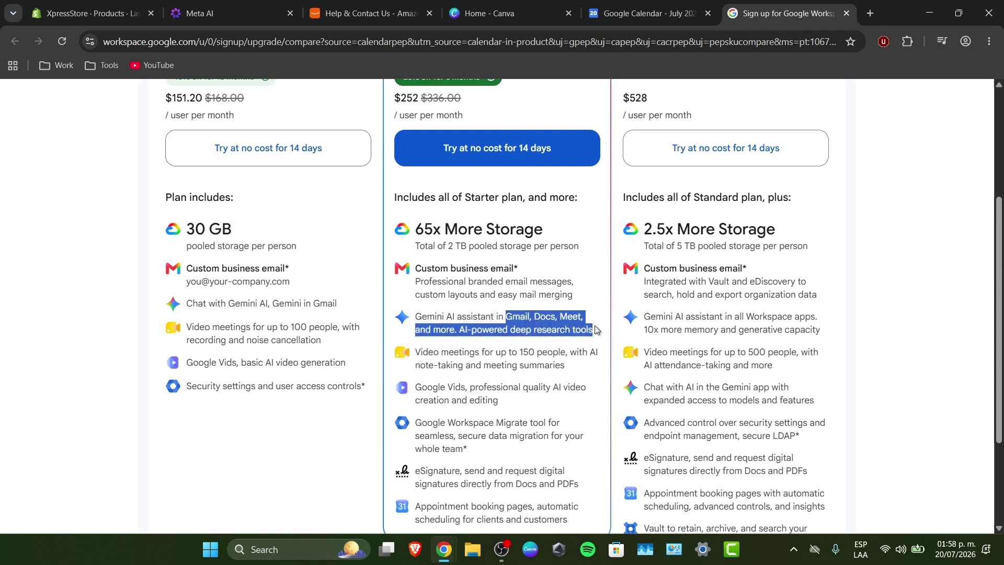
{"action": "scroll", "coordinate": [592, 328], "scroll_direction": "up", "scroll_amount": 2}
{"action": "left_click_drag", "start_coordinate": [503, 181], "coordinate": [417, 181]}
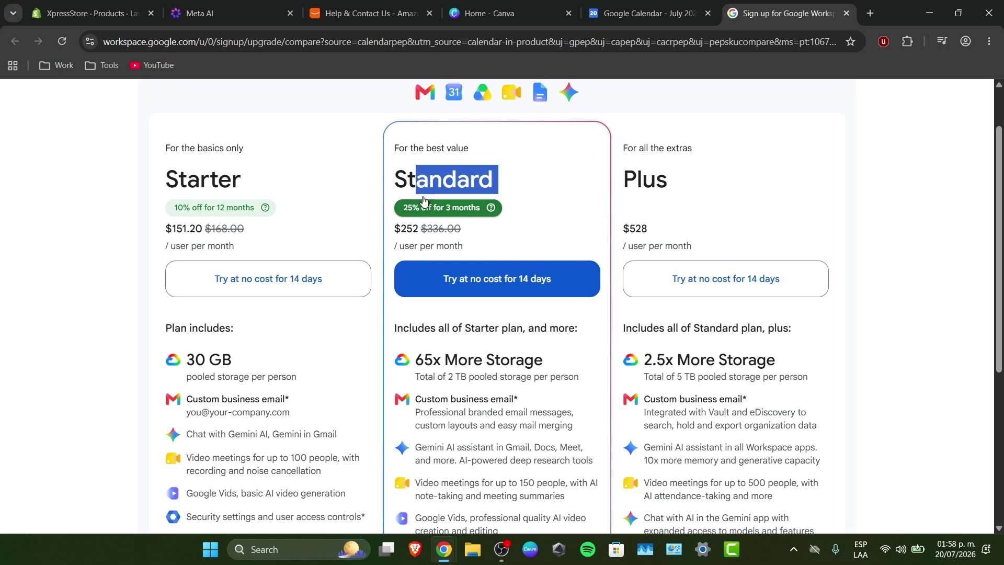
{"action": "scroll", "coordinate": [362, 172], "scroll_direction": "down", "scroll_amount": 2}
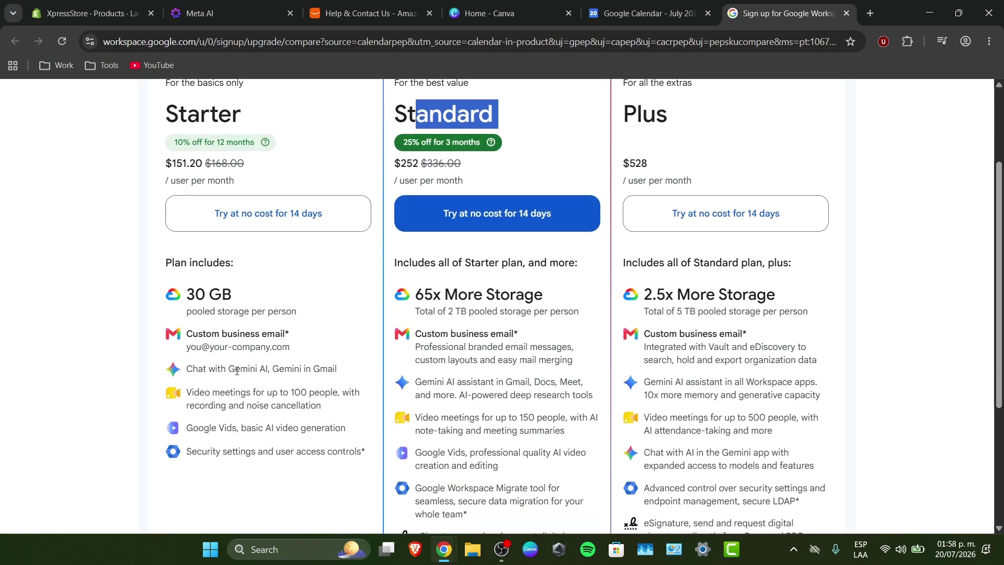
{"action": "left_click_drag", "start_coordinate": [237, 371], "coordinate": [274, 369]}
{"action": "left_click_drag", "start_coordinate": [336, 370], "coordinate": [304, 374]}
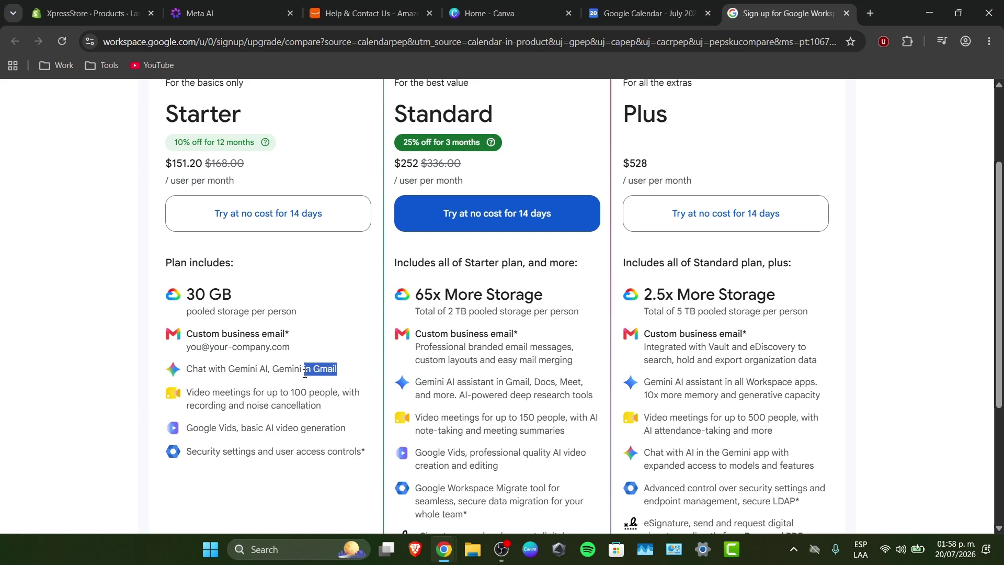
{"action": "scroll", "coordinate": [305, 373], "scroll_direction": "up", "scroll_amount": 3}
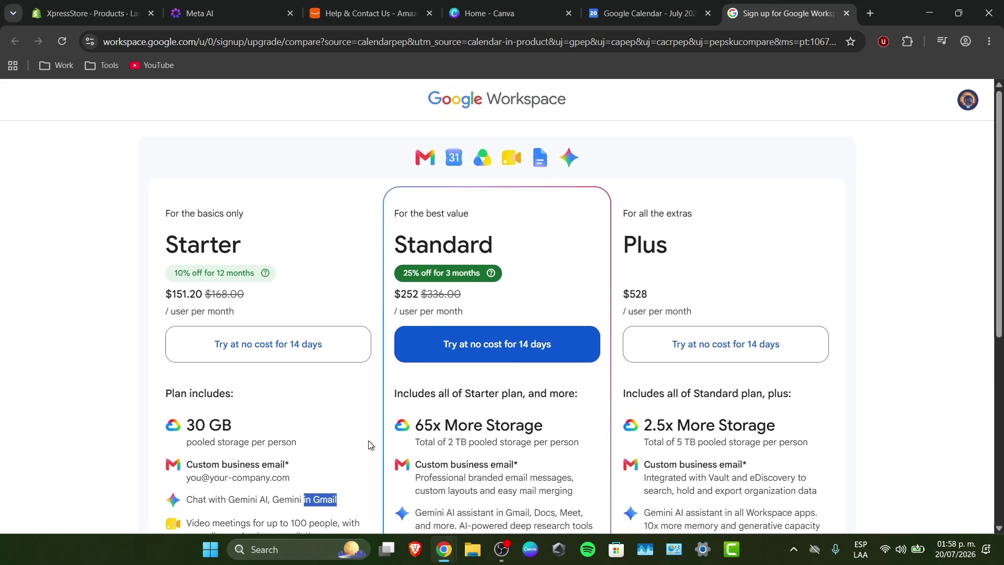
Return to the July 6 event draft and set it to repeat weekly on Monday
{"action": "left_click", "coordinate": [634, 8]}
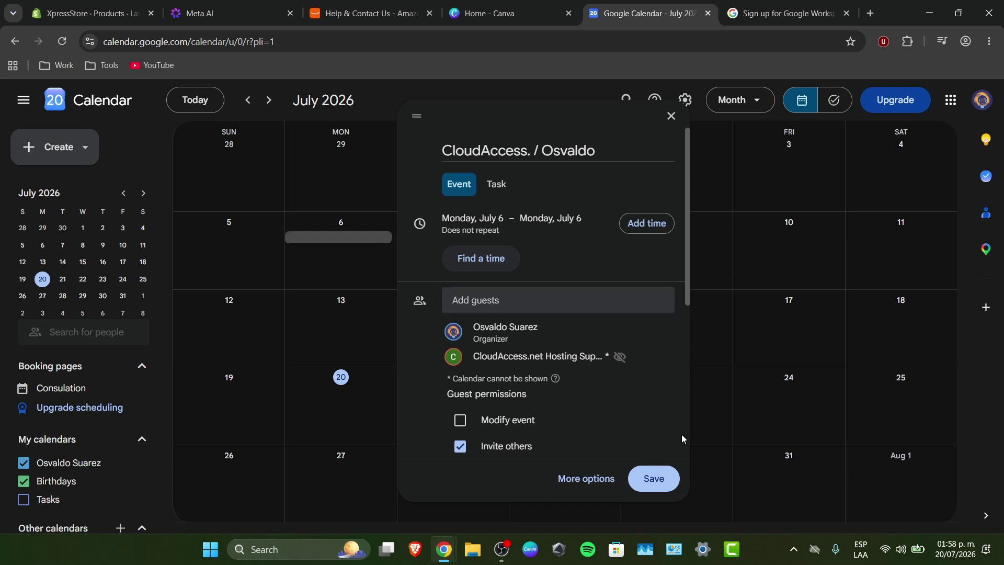
{"action": "scroll", "coordinate": [554, 389], "scroll_direction": "down", "scroll_amount": 3}
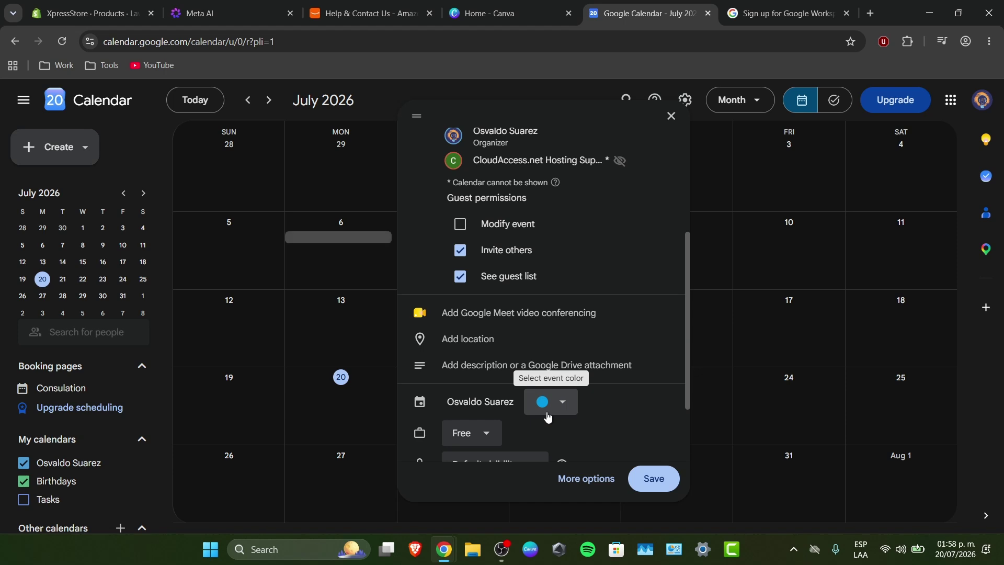
{"action": "scroll", "coordinate": [576, 387], "scroll_direction": "down", "scroll_amount": 2}
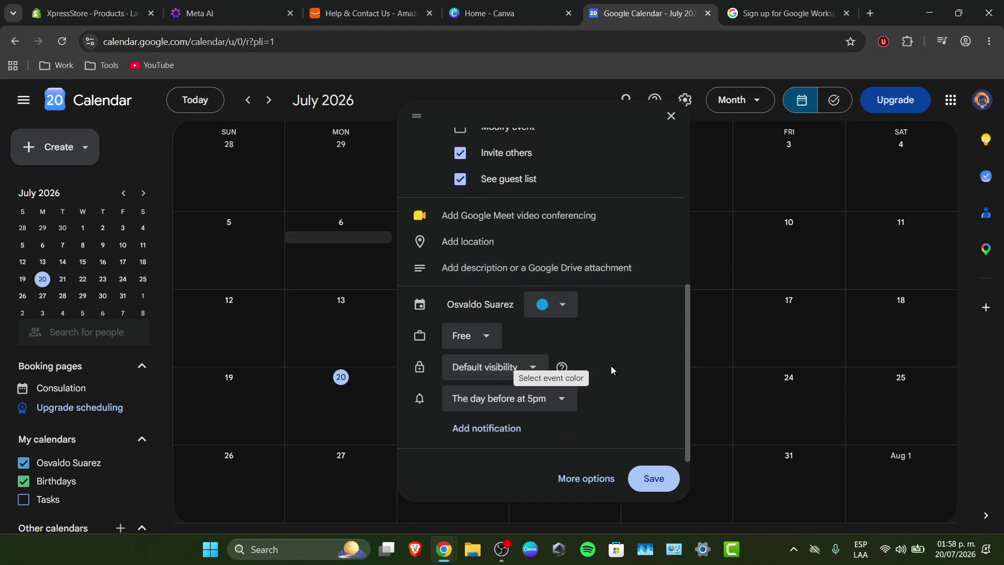
{"action": "scroll", "coordinate": [611, 366], "scroll_direction": "up", "scroll_amount": 3}
{"action": "scroll", "coordinate": [611, 366], "scroll_direction": "up", "scroll_amount": 3}
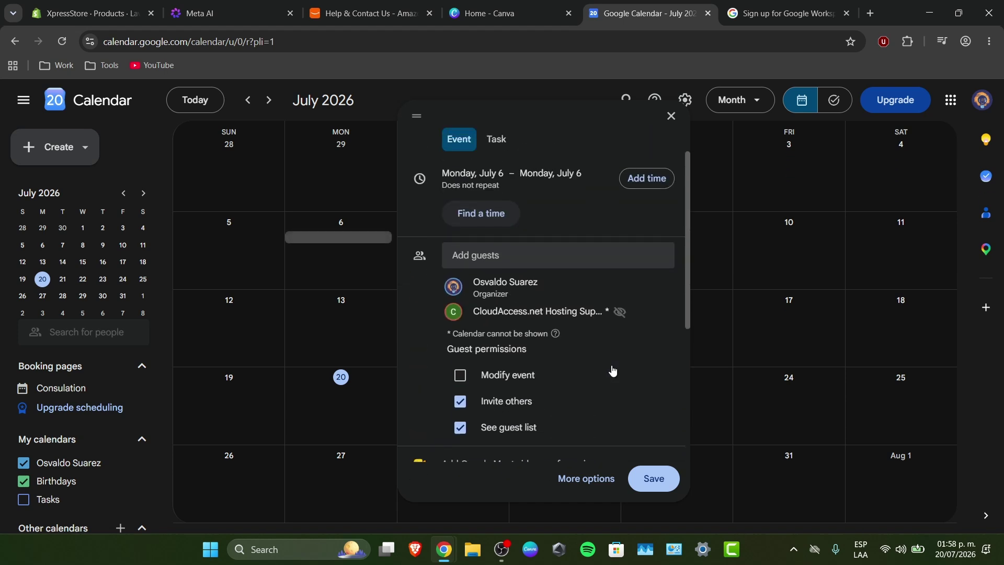
{"action": "left_click", "coordinate": [545, 193]}
{"action": "left_click", "coordinate": [633, 286]}
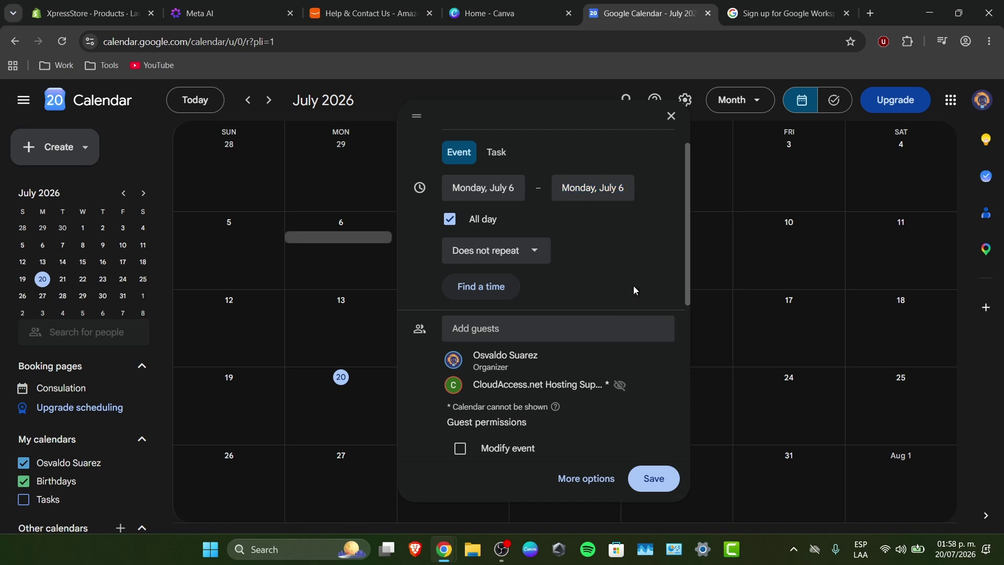
{"action": "left_click", "coordinate": [497, 251]}
{"action": "left_click", "coordinate": [518, 331]}
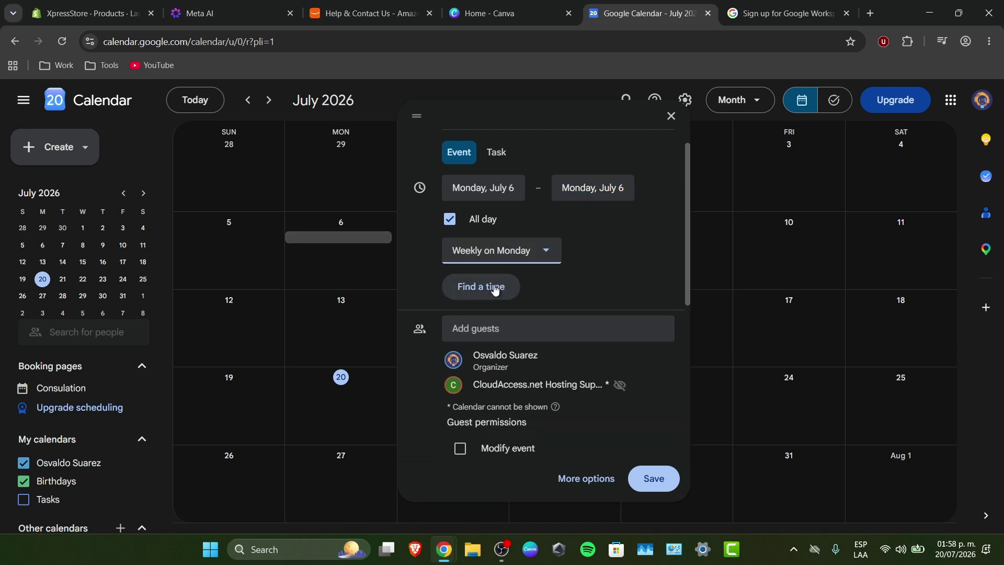
Save the weekly event without sending invitation emails and continue to the browser notification permission
{"action": "left_click", "coordinate": [654, 481]}
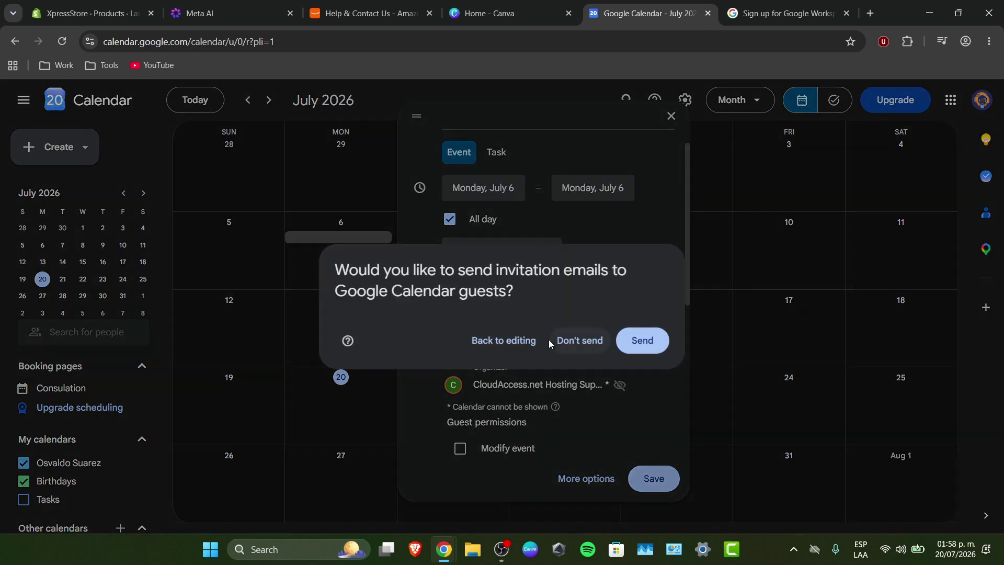
{"action": "left_click", "coordinate": [599, 345]}
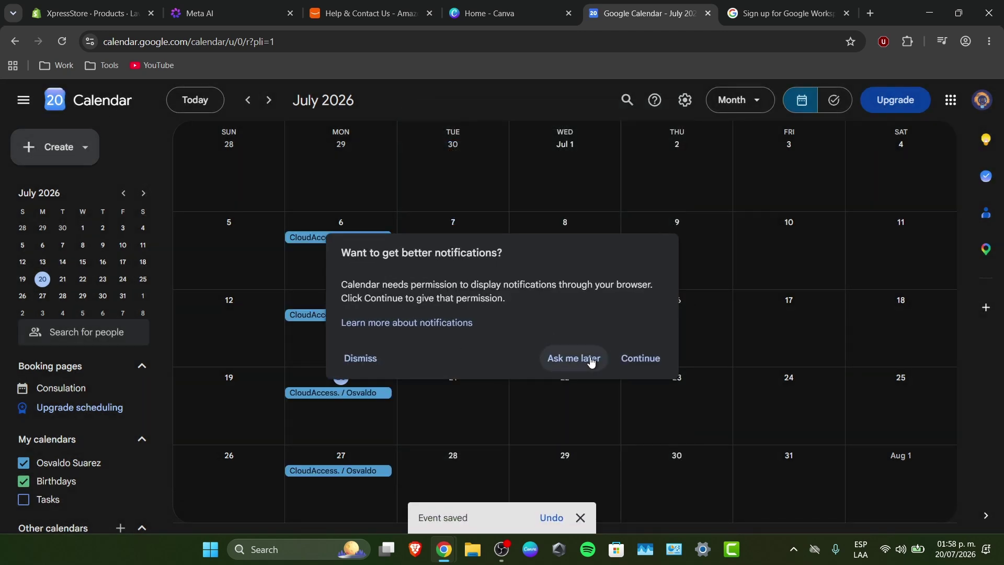
{"action": "left_click", "coordinate": [641, 359]}
{"action": "scroll", "coordinate": [382, 399], "scroll_direction": "down", "scroll_amount": 1}
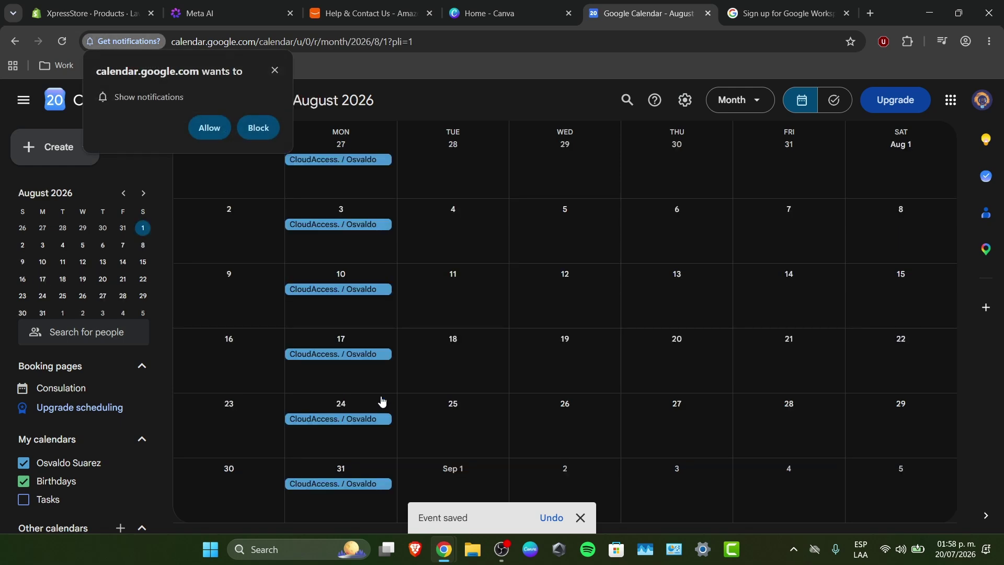
{"action": "scroll", "coordinate": [382, 401], "scroll_direction": "up", "scroll_amount": 1}
Open the July 6 event in the full editor, review its details and additional actions, and leave without saving
{"action": "left_click", "coordinate": [375, 236]}
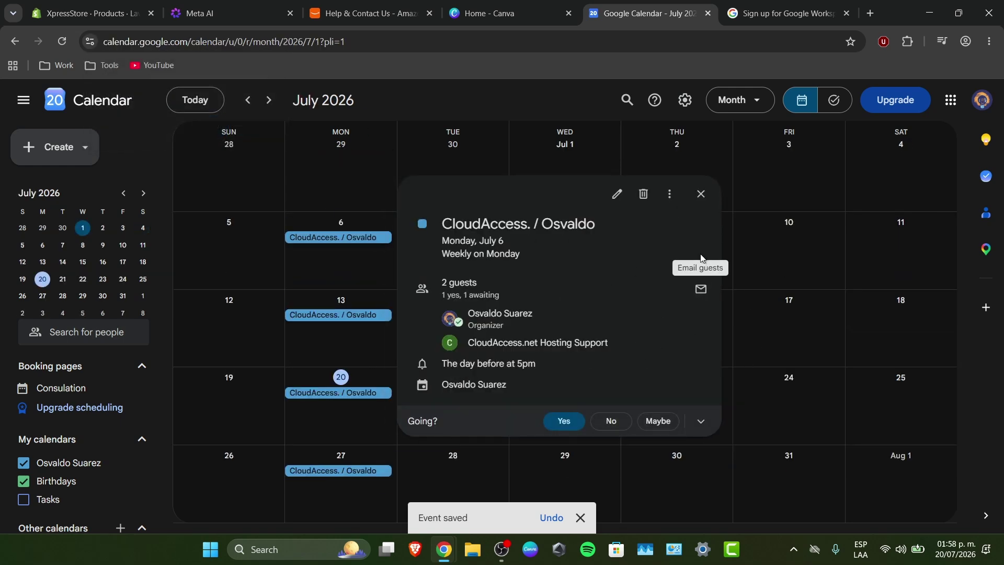
{"action": "left_click", "coordinate": [669, 194]}
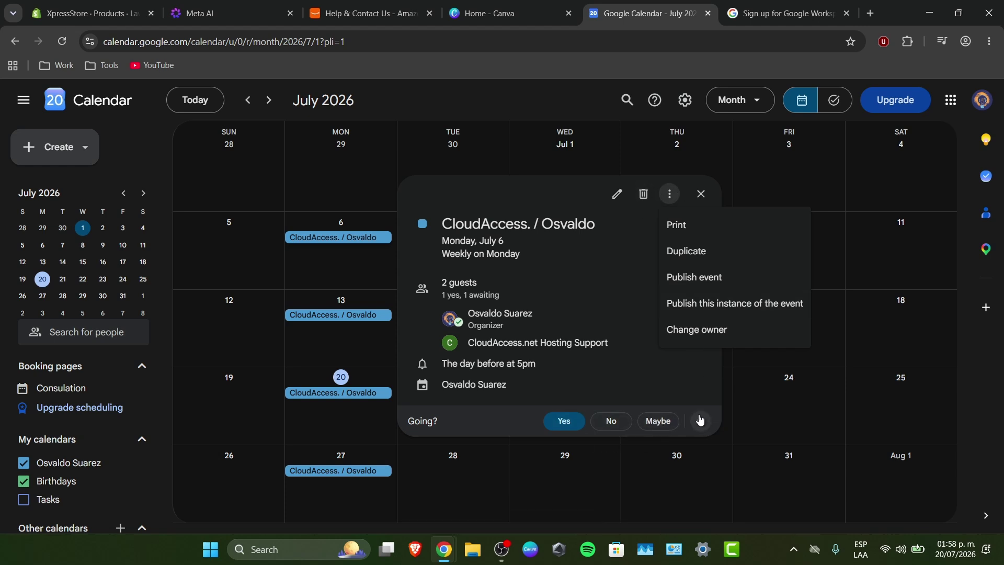
{"action": "left_click", "coordinate": [708, 255]}
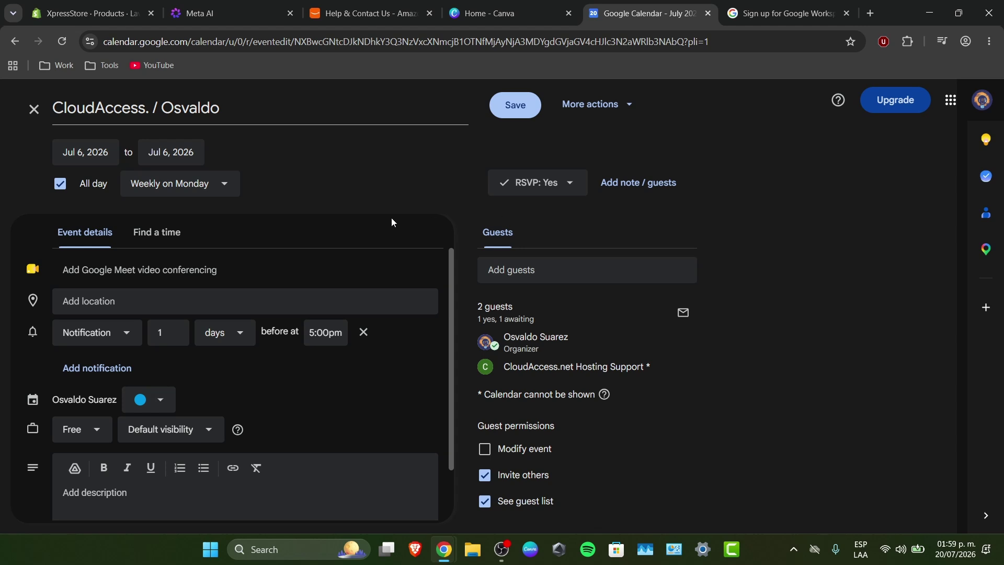
{"action": "scroll", "coordinate": [434, 413], "scroll_direction": "down", "scroll_amount": 1}
{"action": "left_click", "coordinate": [594, 104]}
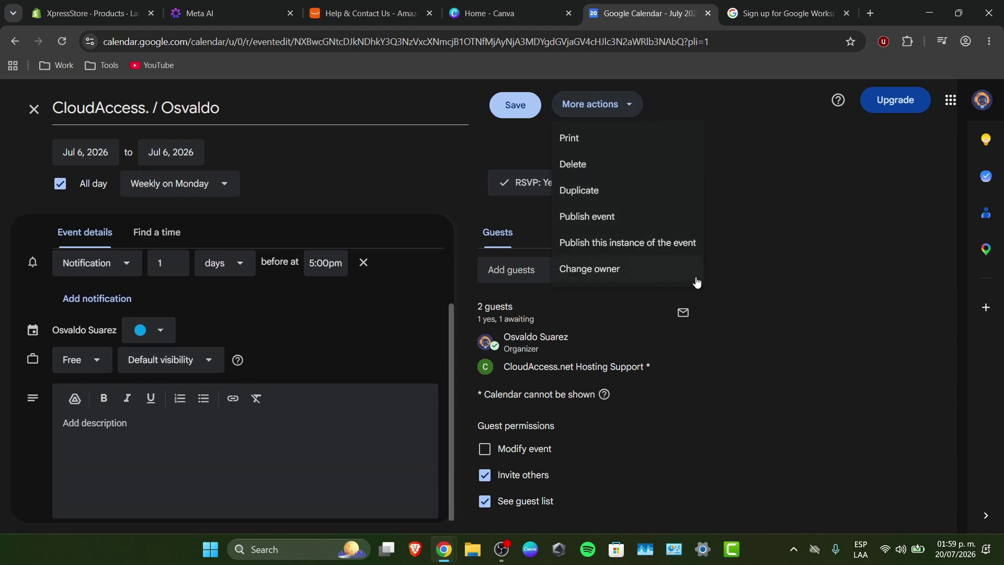
{"action": "left_click", "coordinate": [812, 198]}
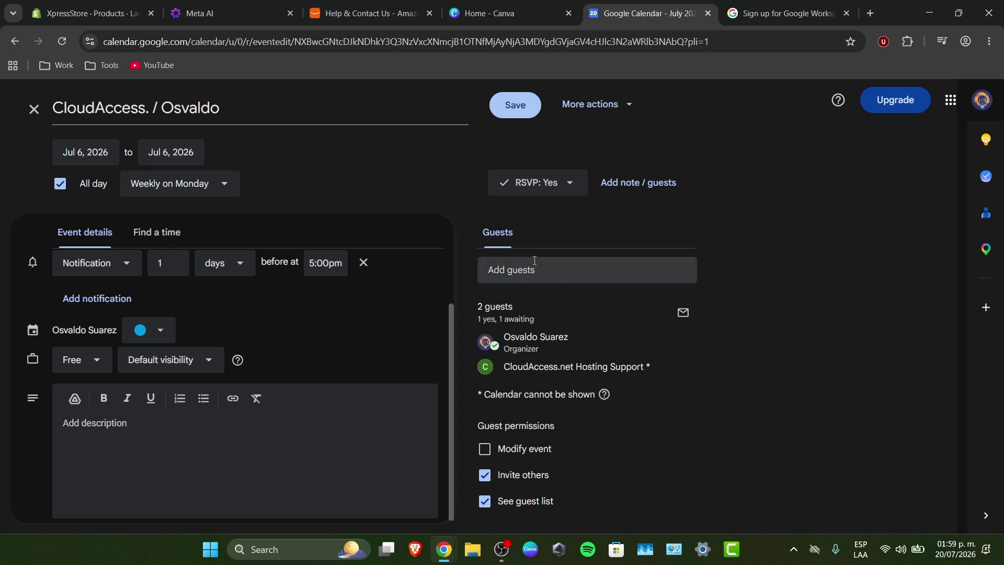
{"action": "left_click", "coordinate": [29, 110]}
Delete all occurrences of the recurring Monday CloudAccess event
{"action": "right_click", "coordinate": [332, 237]}
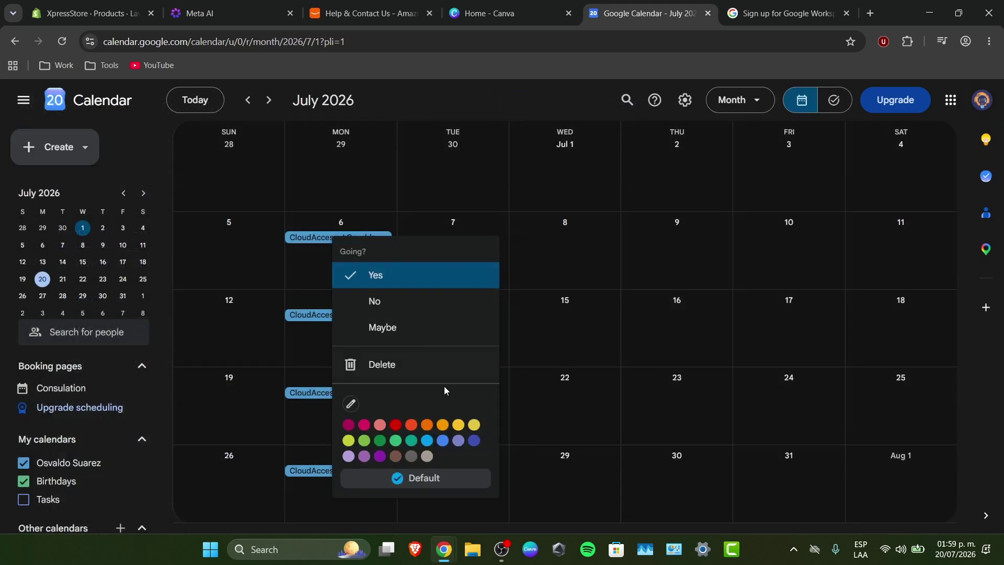
{"action": "left_click", "coordinate": [401, 362]}
{"action": "left_click", "coordinate": [489, 317]}
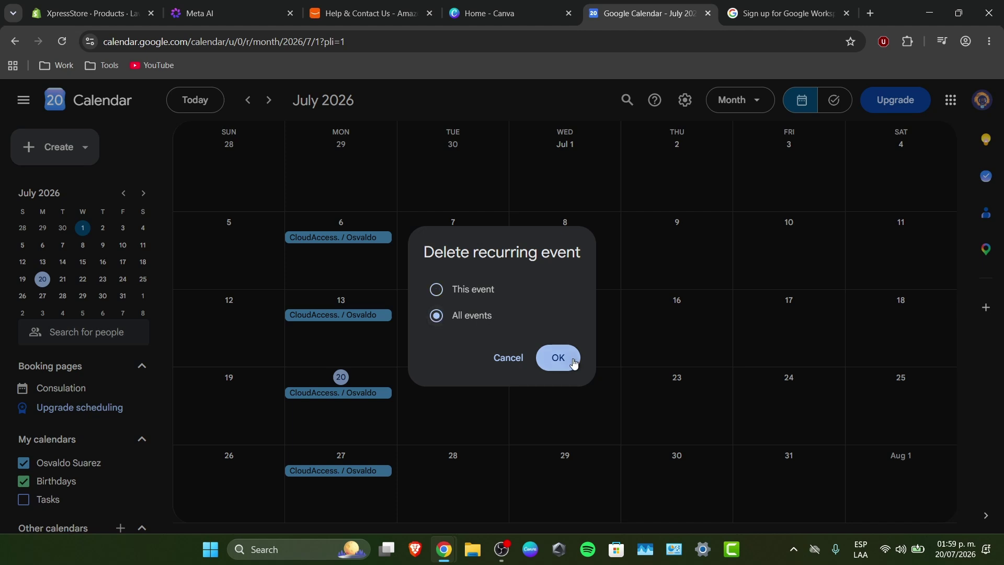
{"action": "left_click", "coordinate": [569, 359]}
{"action": "left_click", "coordinate": [597, 377]}
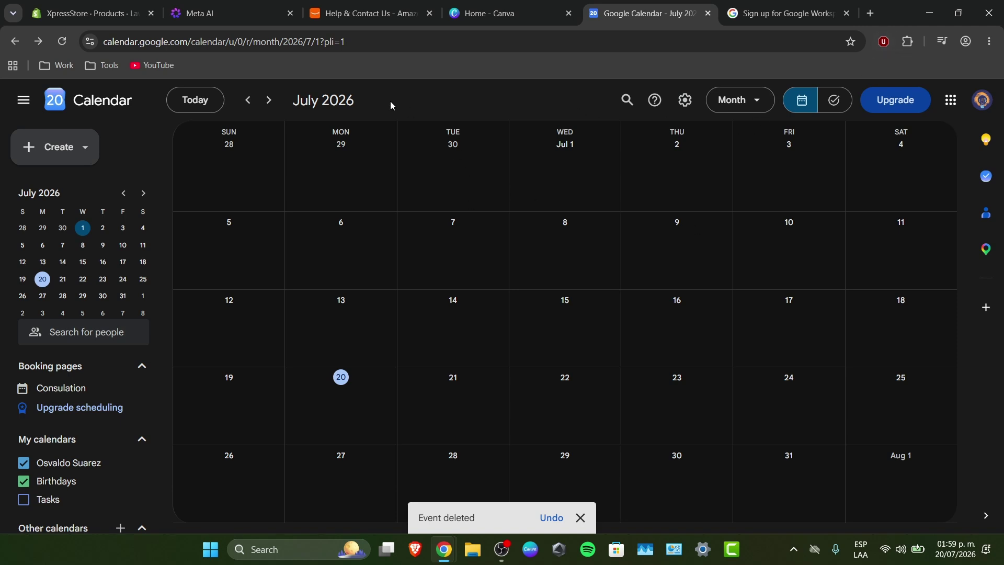
Open Gemini in place of the Workspace plans page, decline the avatar offer, and collapse the chat history sidebar
{"action": "left_click", "coordinate": [784, 13]}
{"action": "left_click", "coordinate": [657, 35]}
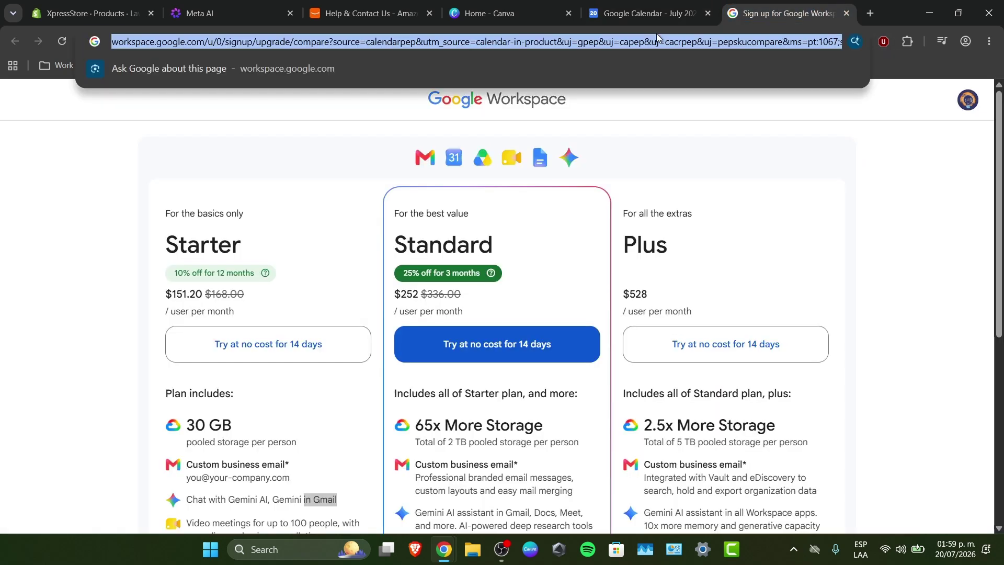
{"action": "type", "text": "ge"}
{"action": "key", "text": "Return"}
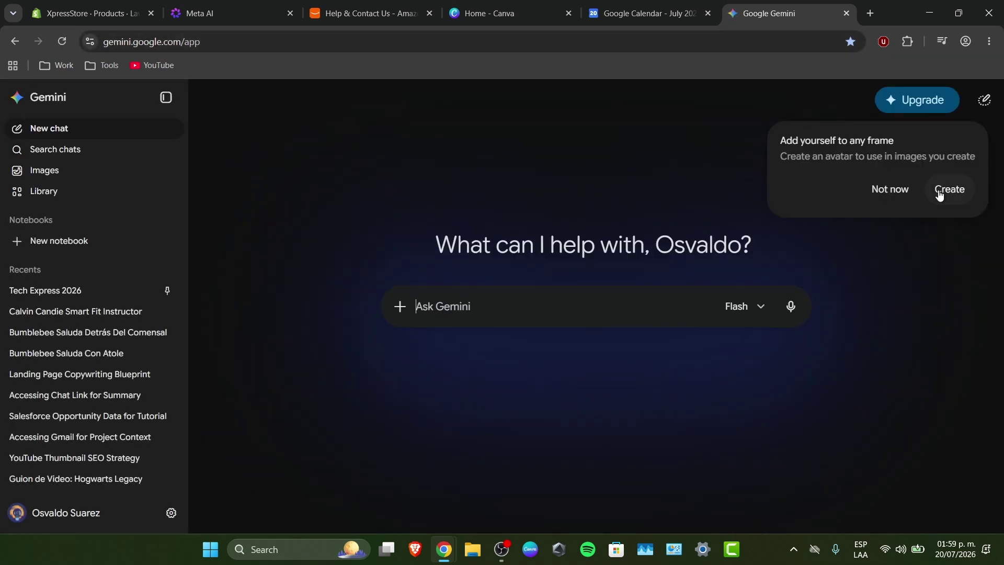
{"action": "left_click", "coordinate": [892, 193]}
{"action": "left_click", "coordinate": [165, 97]}
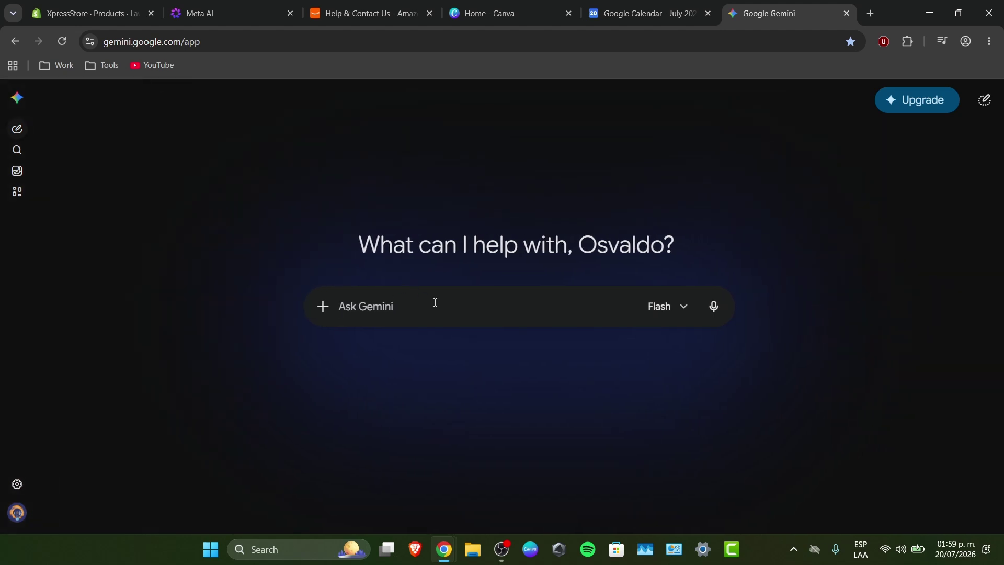
Turn on Extended thinking and select the 3.1 Pro model for the new chat
{"action": "left_click", "coordinate": [657, 307]}
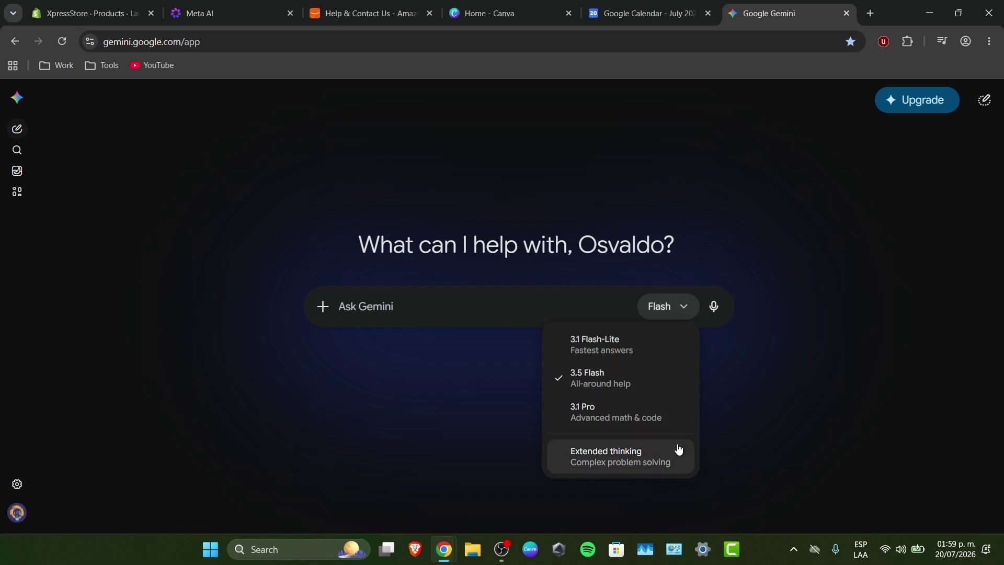
{"action": "left_click", "coordinate": [623, 467]}
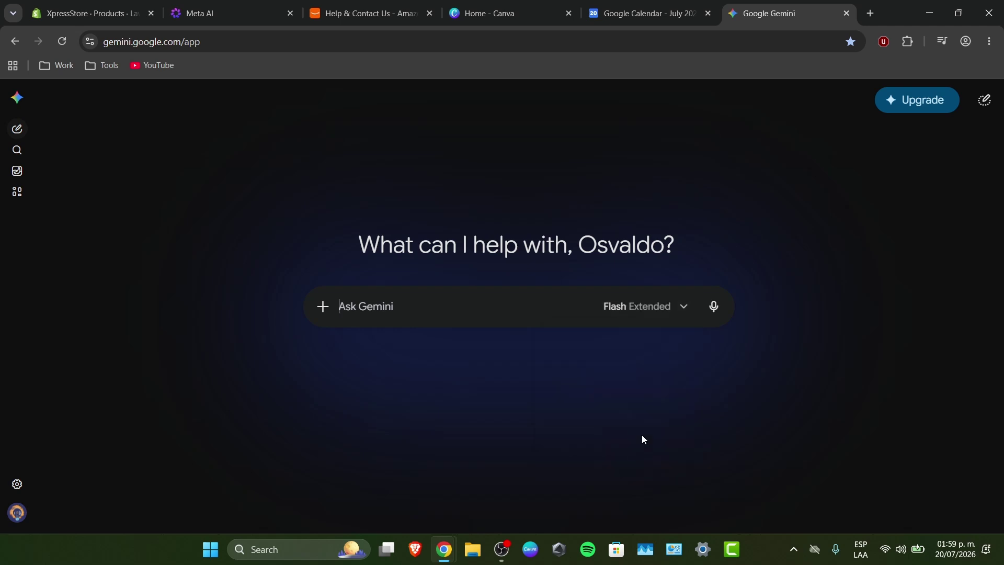
{"action": "left_click", "coordinate": [655, 308]}
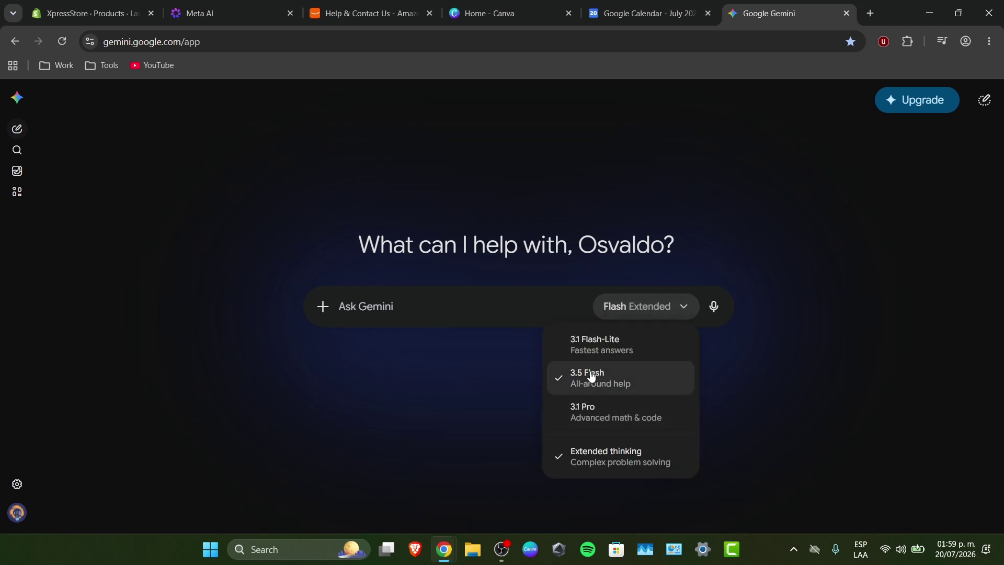
{"action": "left_click", "coordinate": [621, 413]}
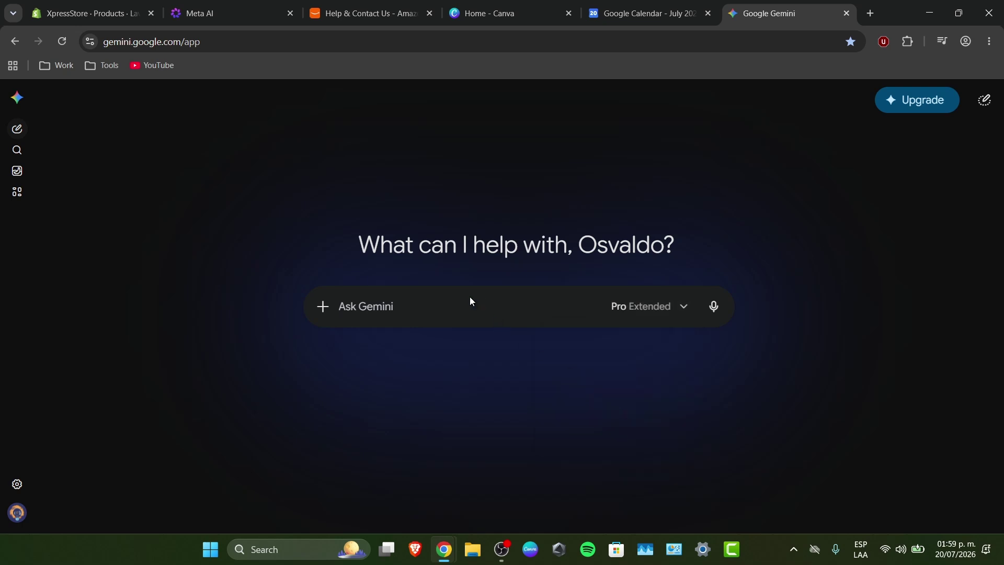
Send Gemini the prompt "Lets get started adding a new event on google calendar."
{"action": "type", "text": "Let"}
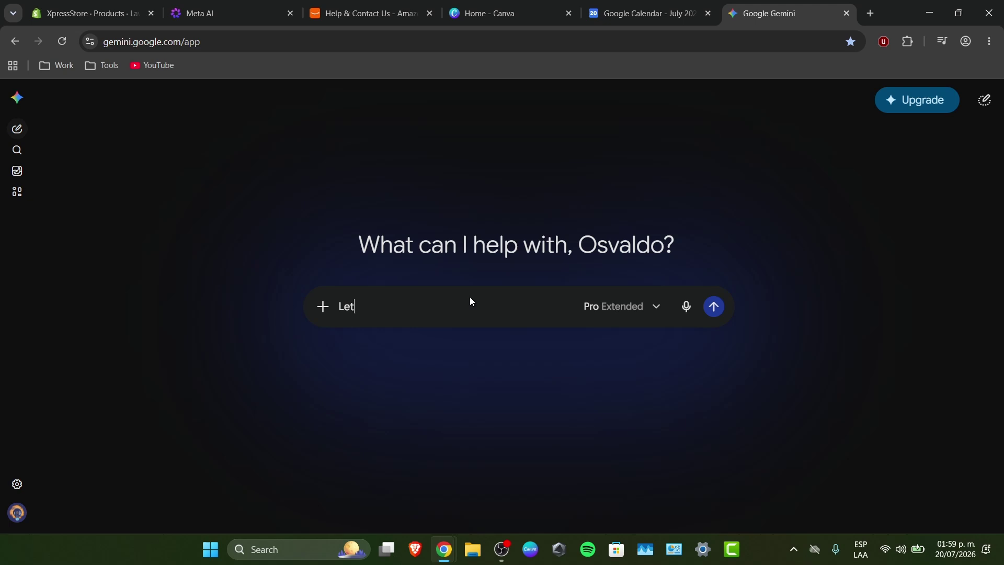
{"action": "type", "text": "s get starte"}
{"action": "key", "text": "BackSpace"}
{"action": "key", "text": "BackSpace"}
{"action": "type", "text": "ted adding a new evento "}
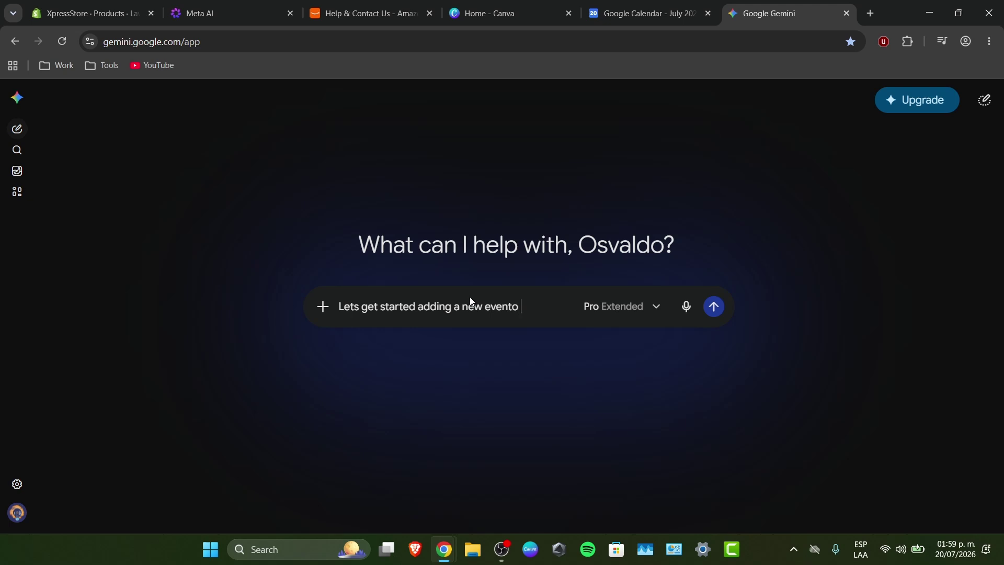
{"action": "type", "text": "on google calnedar"}
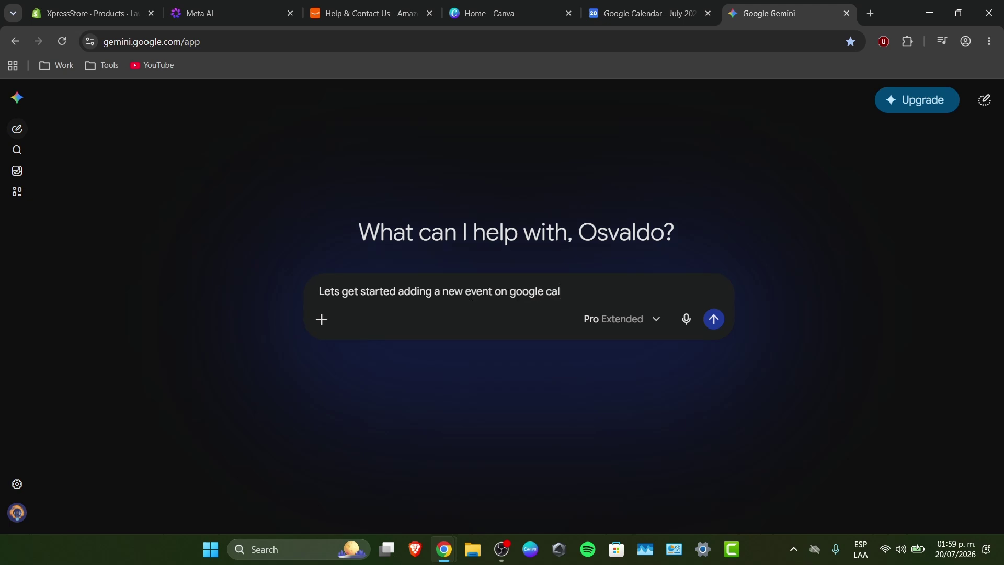
{"action": "key", "text": "BackSpace"}
{"action": "type", "text": "endar."}
{"action": "key", "text": "Return"}
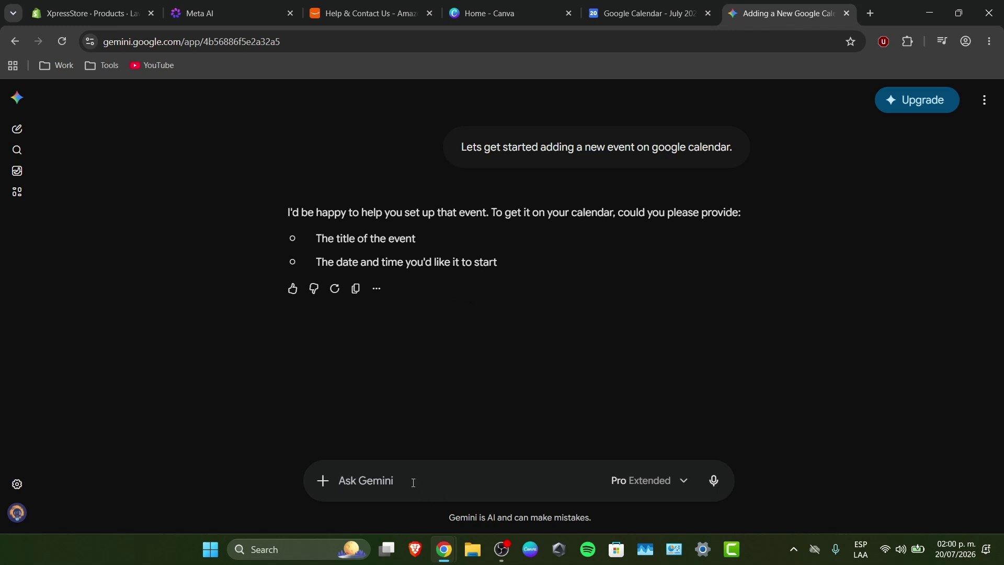
Reply to Gemini with the event details "Live event Youtube, for tomorrow at 7:00am"
{"action": "type", "text": "Live event"}
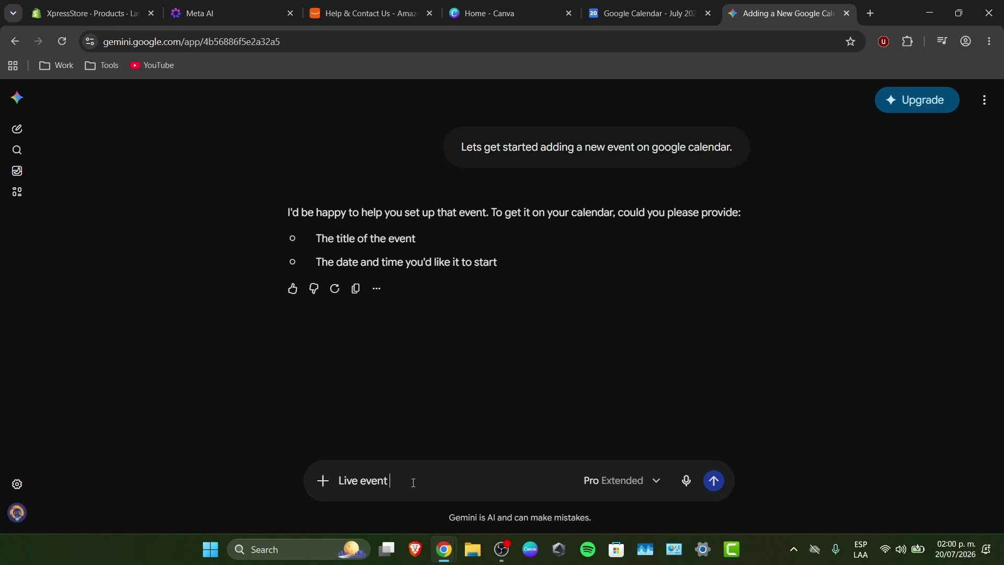
{"action": "type", "text": " Youtube, for tomorrow at 7:00am"}
{"action": "key", "text": "Return"}
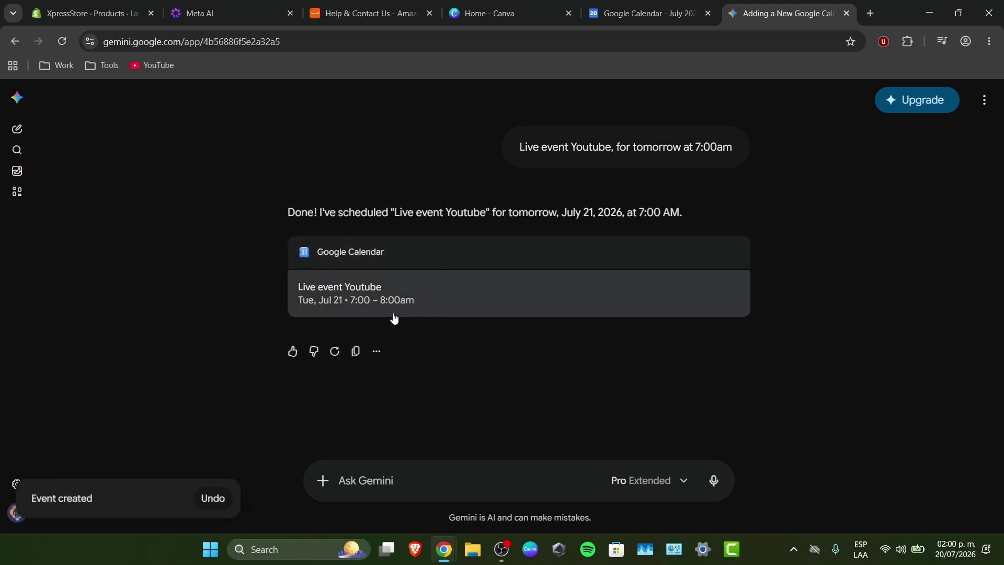
Check the July 21 Live event Youtube entry's details in Google Calendar, and return to the Gemini chat
{"action": "left_click", "coordinate": [677, 7]}
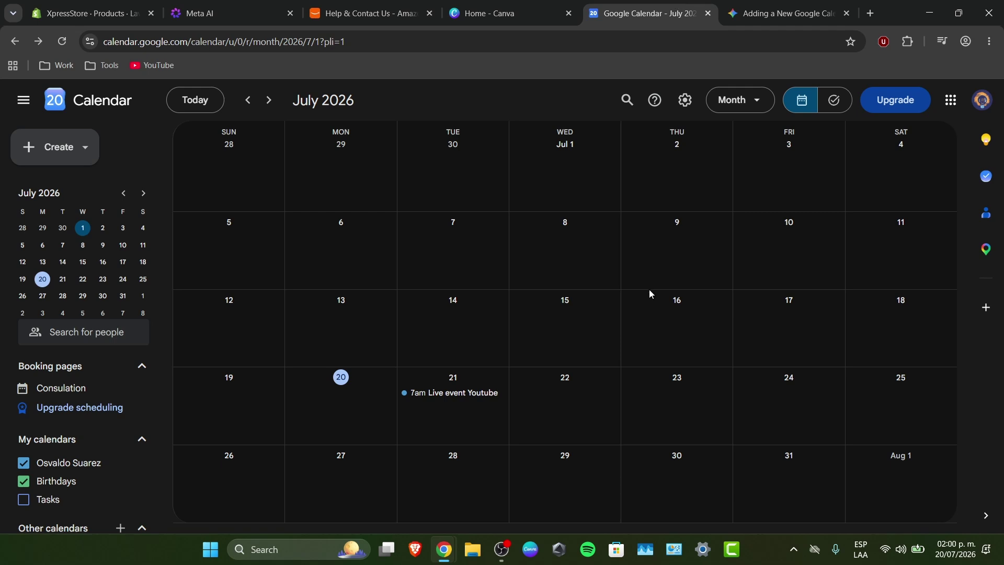
{"action": "scroll", "coordinate": [647, 291], "scroll_direction": "down", "scroll_amount": 1}
{"action": "scroll", "coordinate": [636, 323], "scroll_direction": "up", "scroll_amount": 1}
{"action": "left_click", "coordinate": [451, 395]}
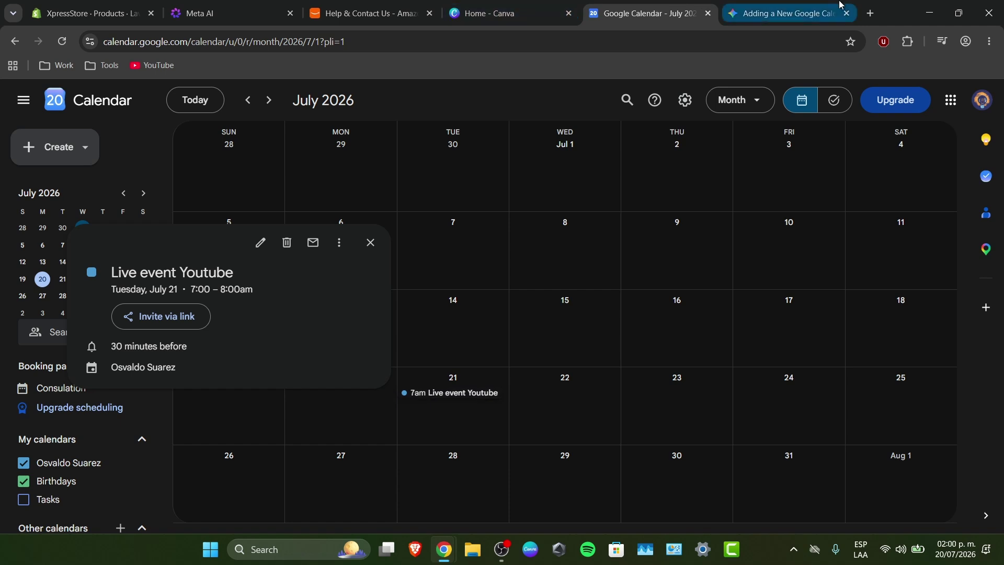
{"action": "left_click", "coordinate": [748, 11]}
{"action": "left_click", "coordinate": [638, 4]}
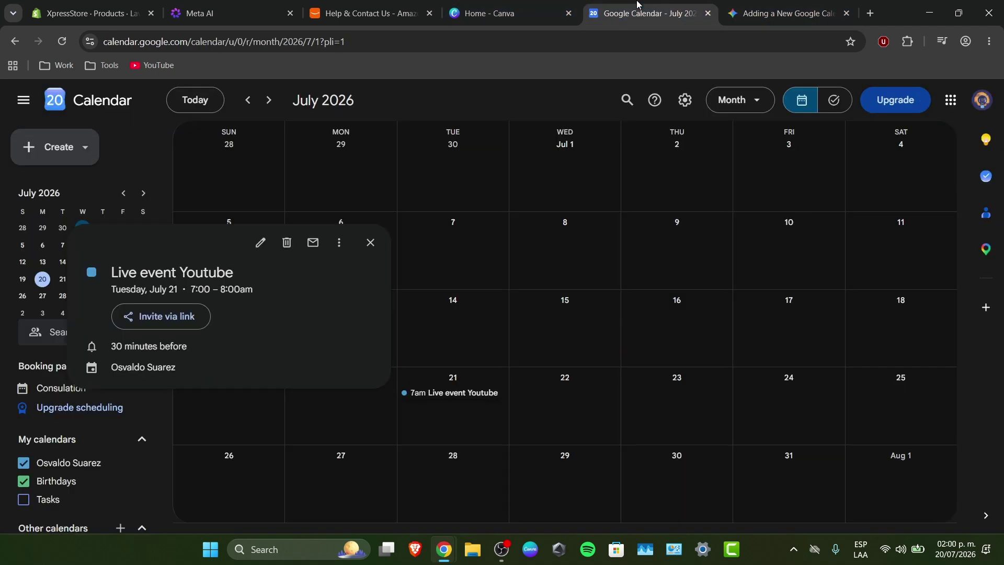
{"action": "left_click", "coordinate": [774, 12]}
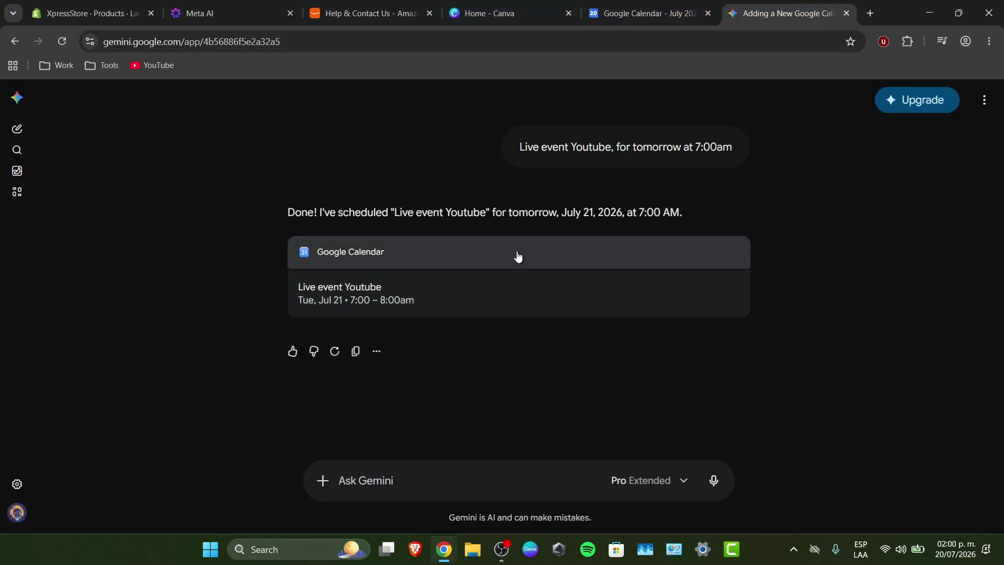